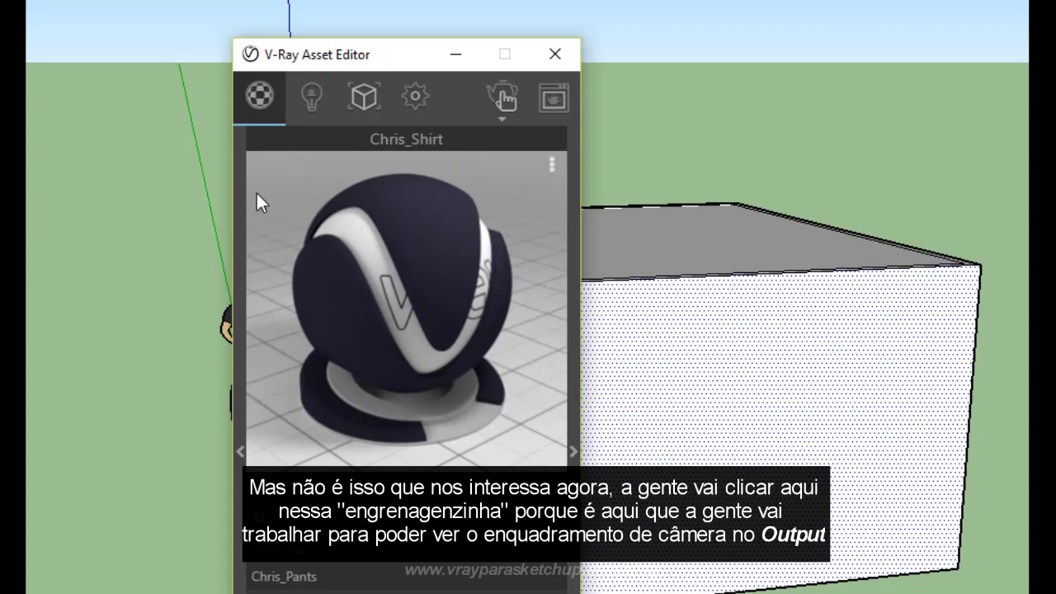
Switch the V-Ray Asset Editor from the Chris_Shirt material preview to its Settings panel.
left_click(414, 99)
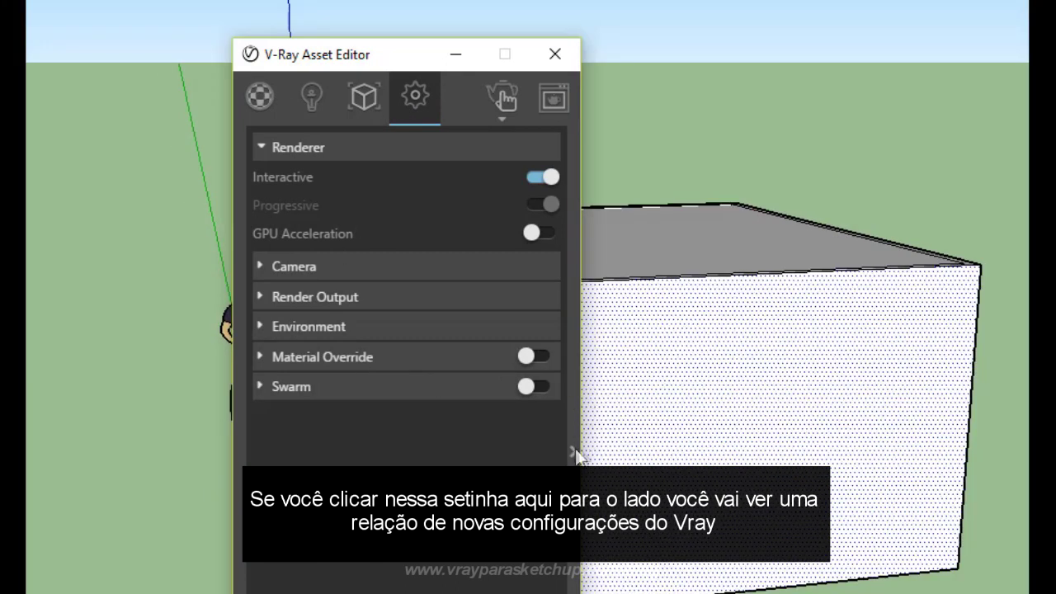
Briefly reveal and hide the advanced renderer settings, then expand the Render Output rollout.
left_click(573, 452)
mouse_move(561, 242)
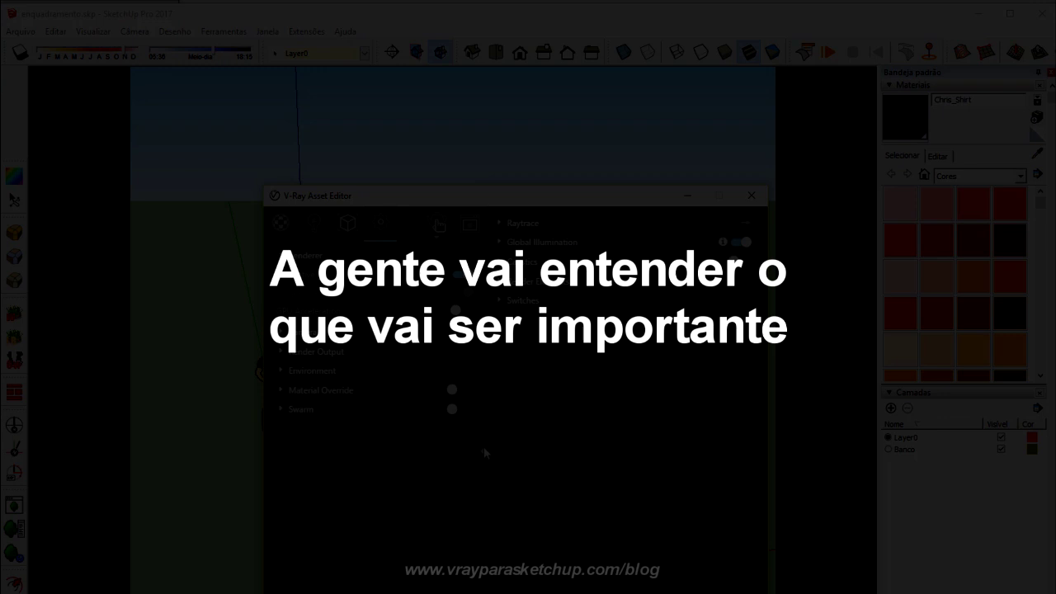
left_click(486, 423)
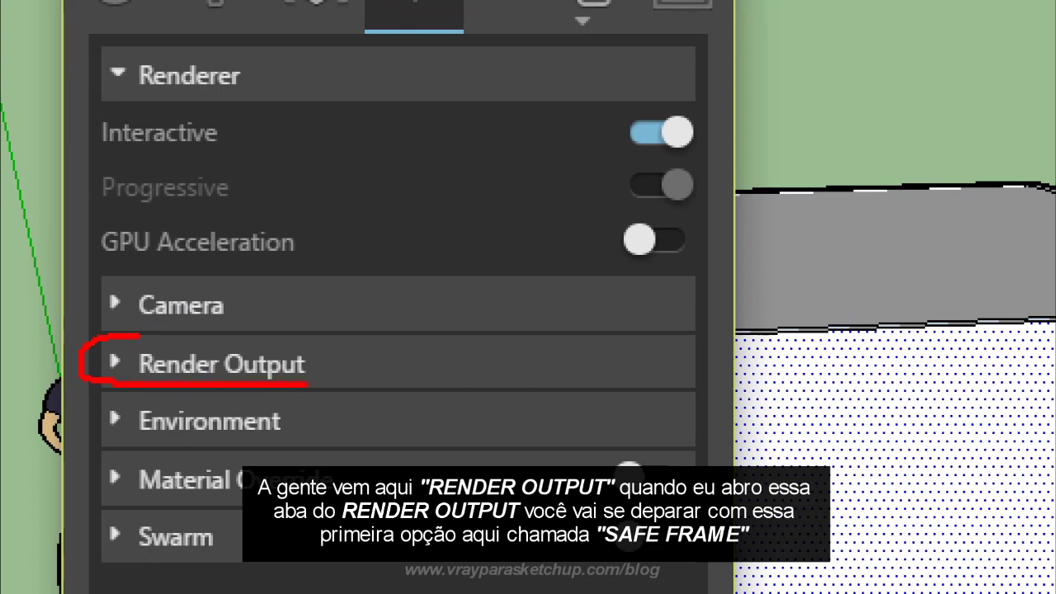
left_click(218, 127)
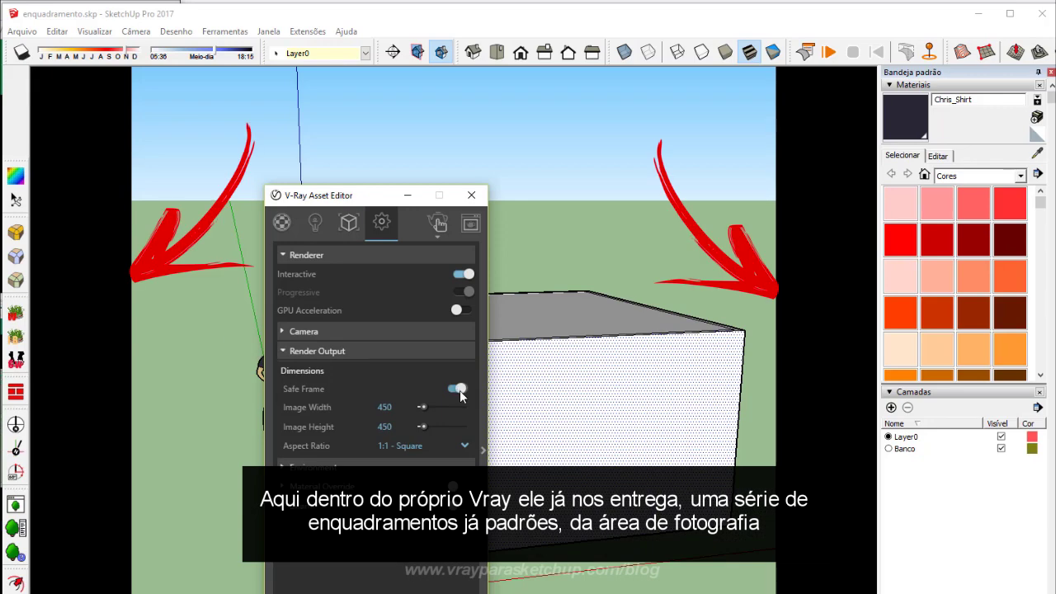
Toggle Safe Frame off and back on, then bring up the Aspect Ratio preset list.
left_click(459, 390)
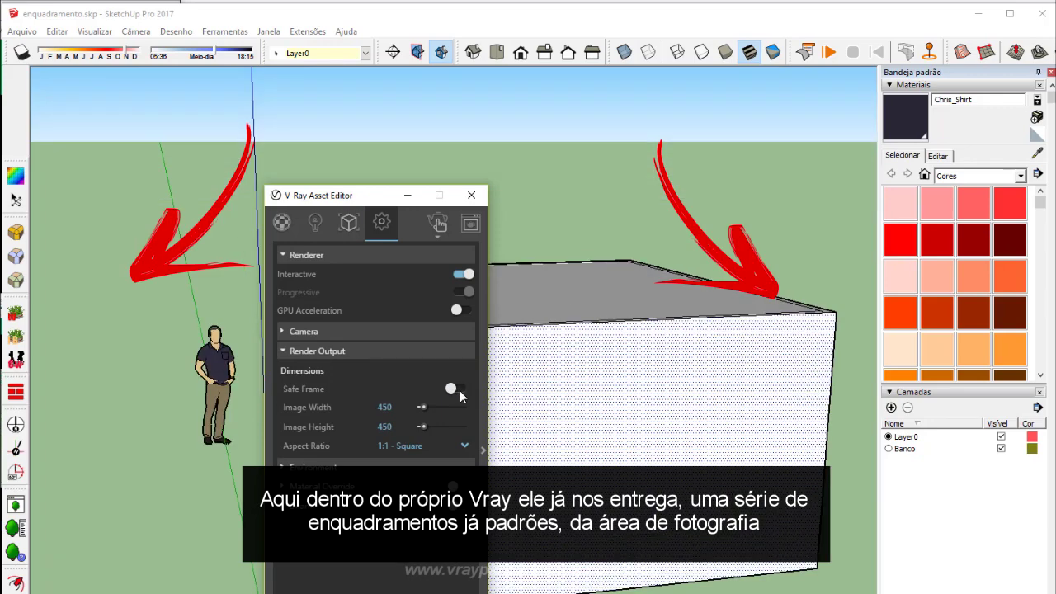
left_click(453, 390)
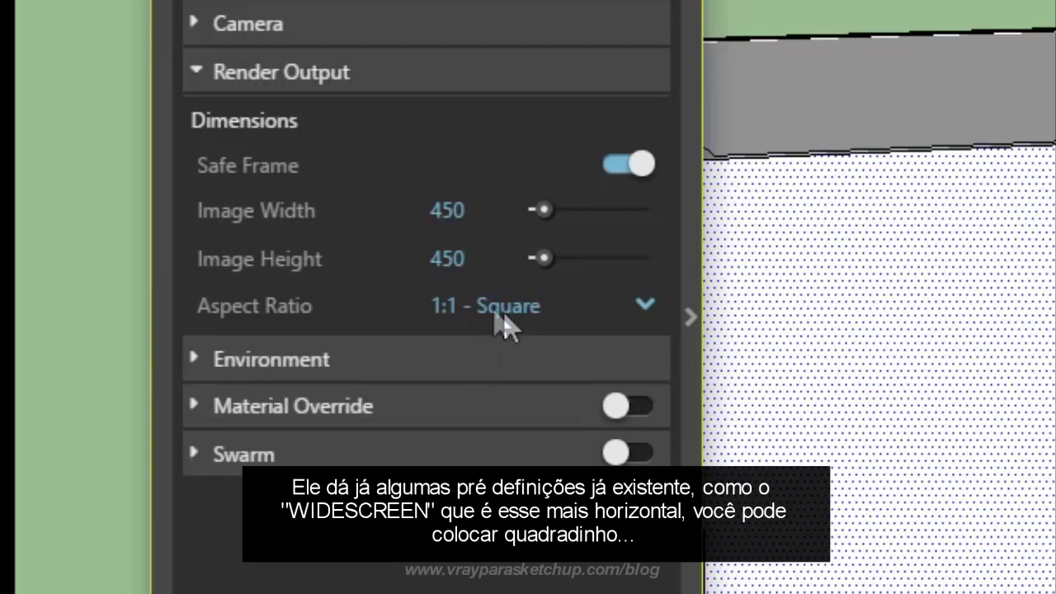
left_click(503, 322)
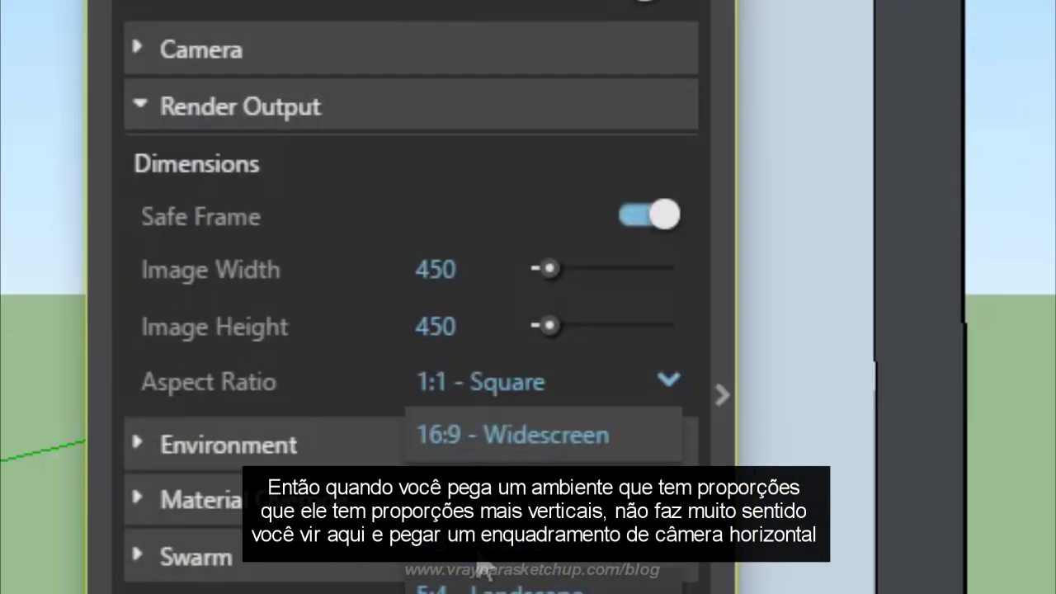
Choose 16:9 - Widescreen for an 800 × 450 output and zoom in on the tall doorway.
left_click(475, 446)
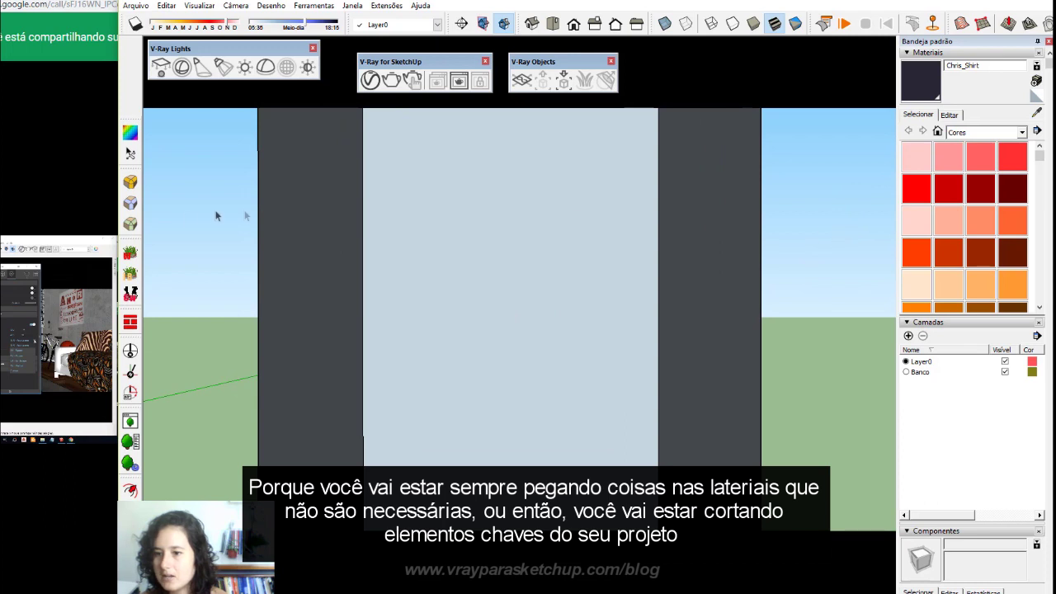
scroll(572, 380, "up", 2)
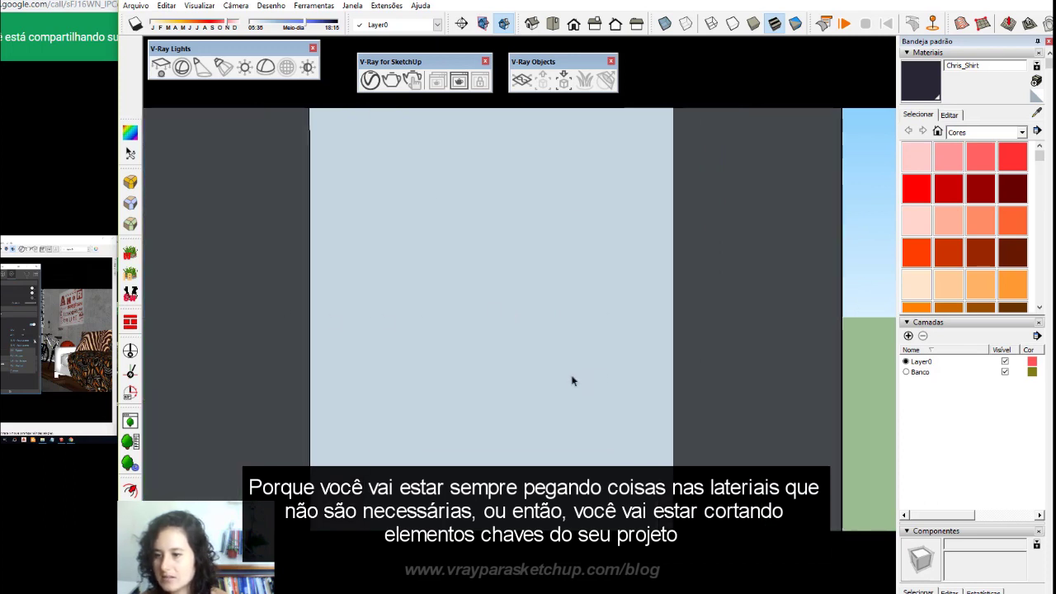
scroll(587, 384, "up", 2)
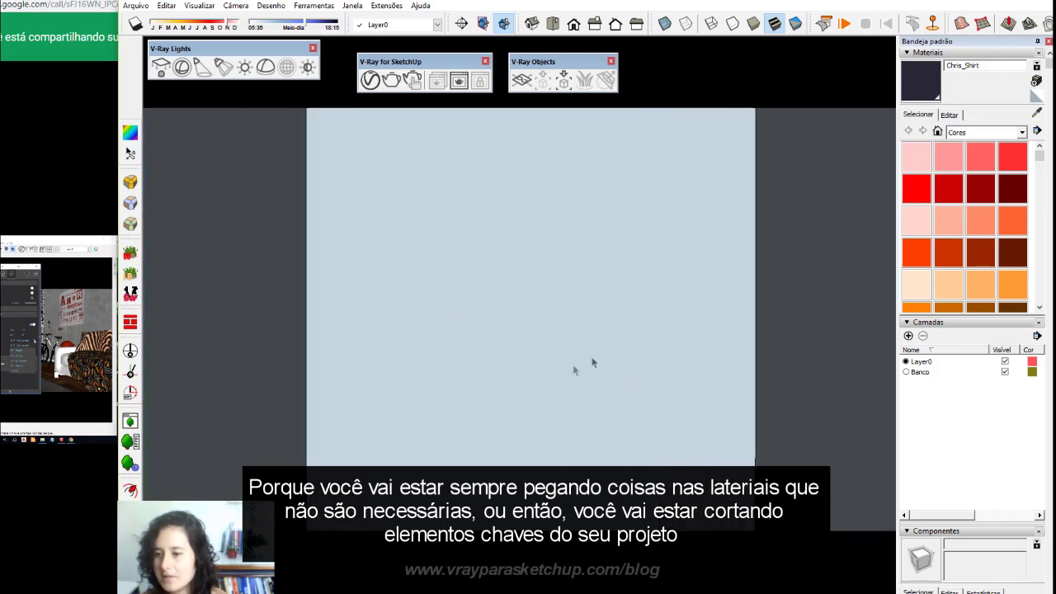
scroll(533, 386, "down", 2)
scroll(532, 387, "down", 3)
scroll(495, 346, "up", 3)
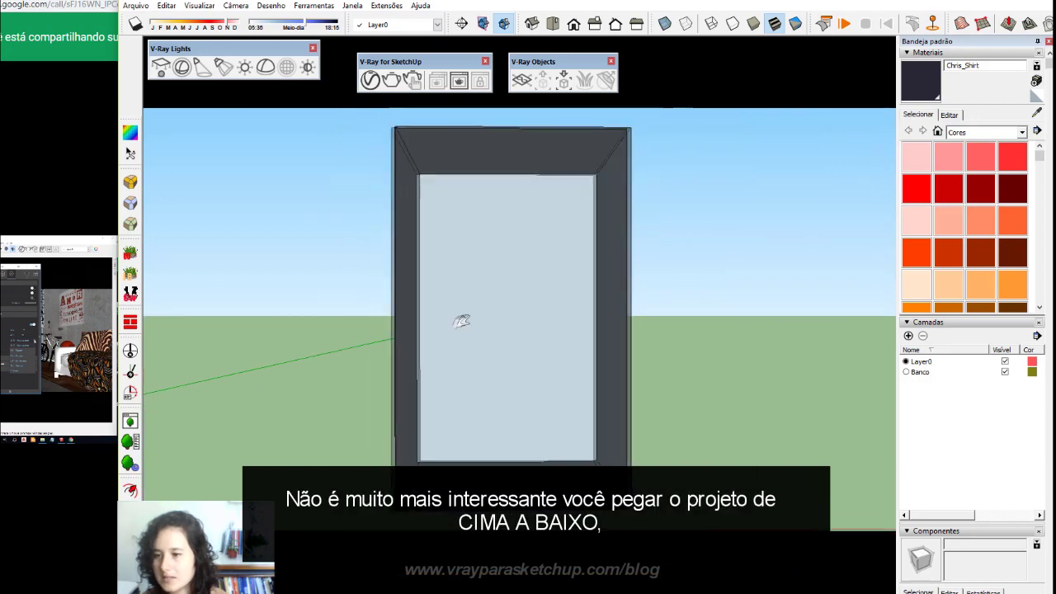
scroll(458, 326, "up", 1)
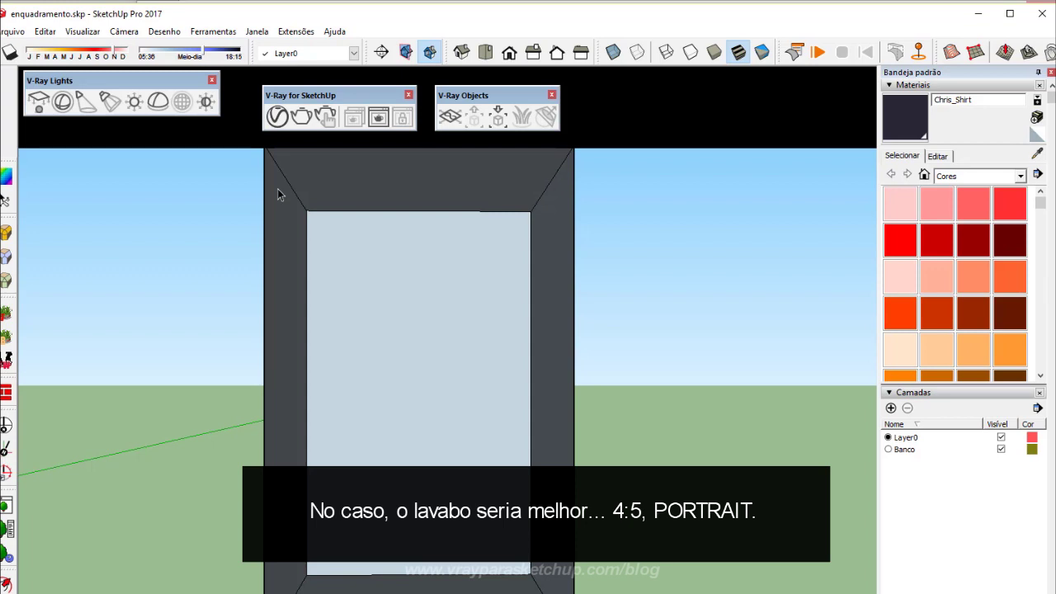
Set the Render Output aspect ratio to 4:5 - Portrait and zoom in so the doorway fills the frame.
left_click(277, 116)
left_click(483, 253)
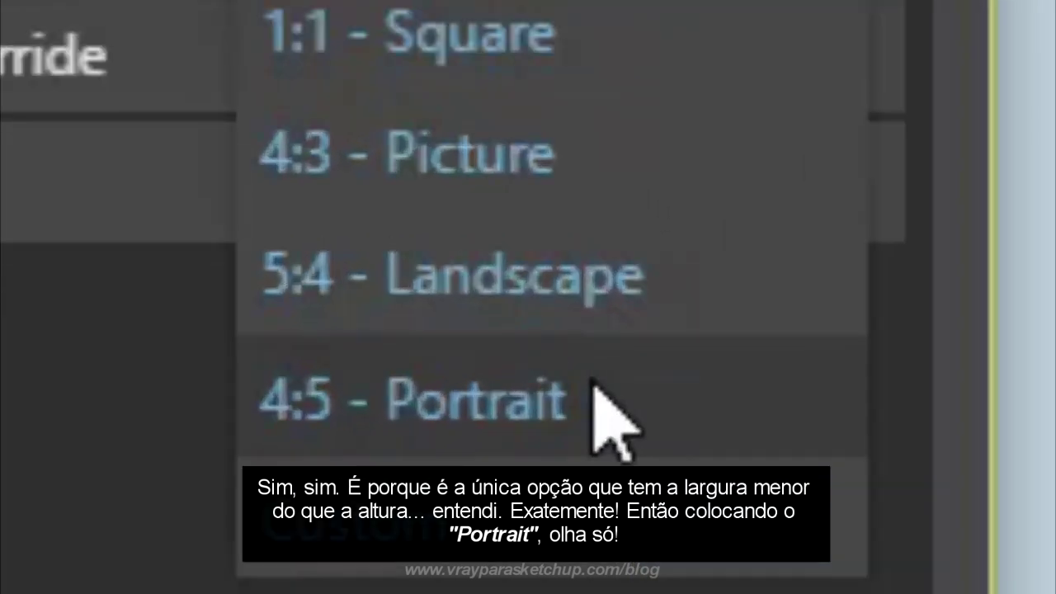
left_click(501, 382)
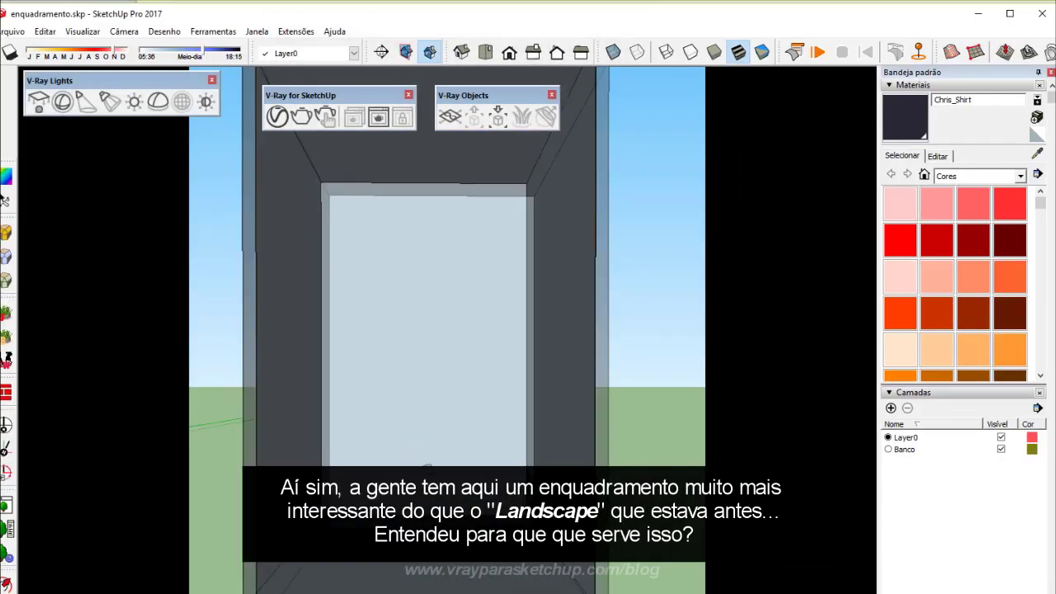
scroll(433, 330, "up", 2)
scroll(434, 330, "up", 1)
scroll(433, 330, "up", 1)
scroll(433, 330, "up", 1)
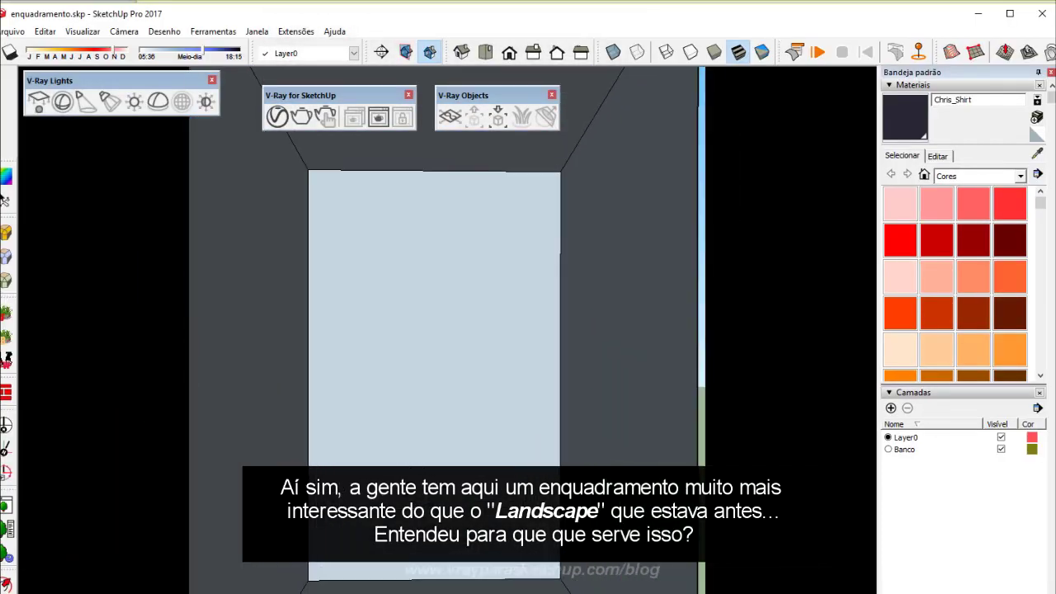
middle_click_drag(393, 429, 391, 445, "shift")
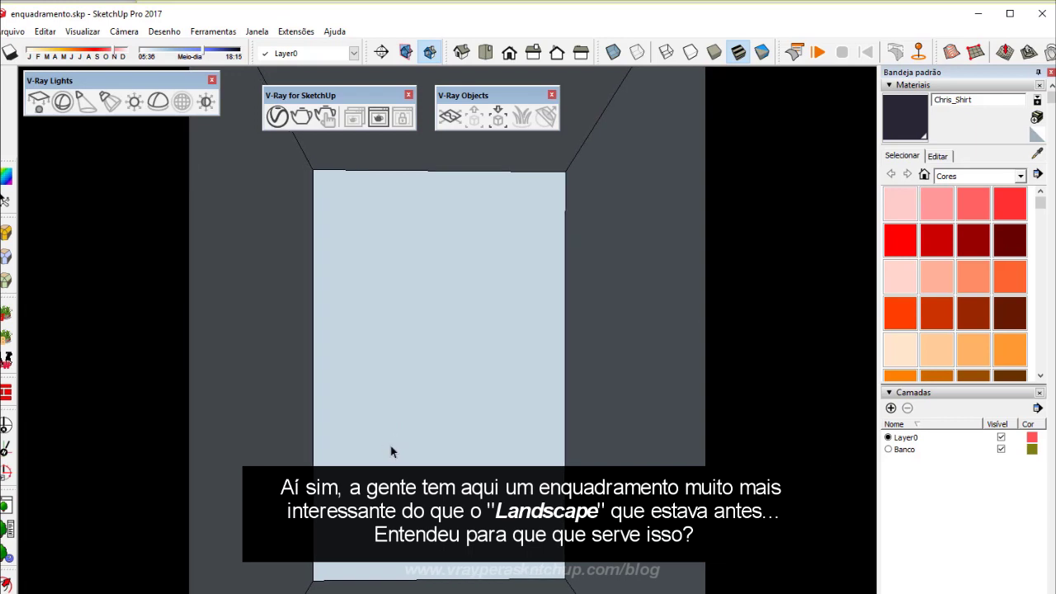
Draw a rectangle beside the small house and push/pull it into a long, low white block.
scroll(391, 458, "down", 5)
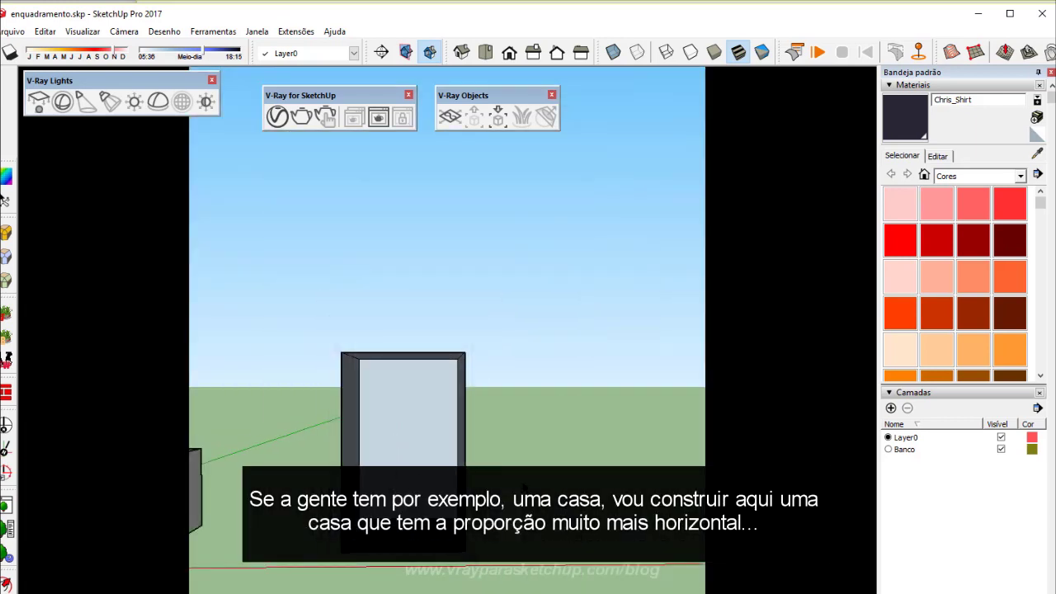
middle_click_drag(503, 577, 503, 546)
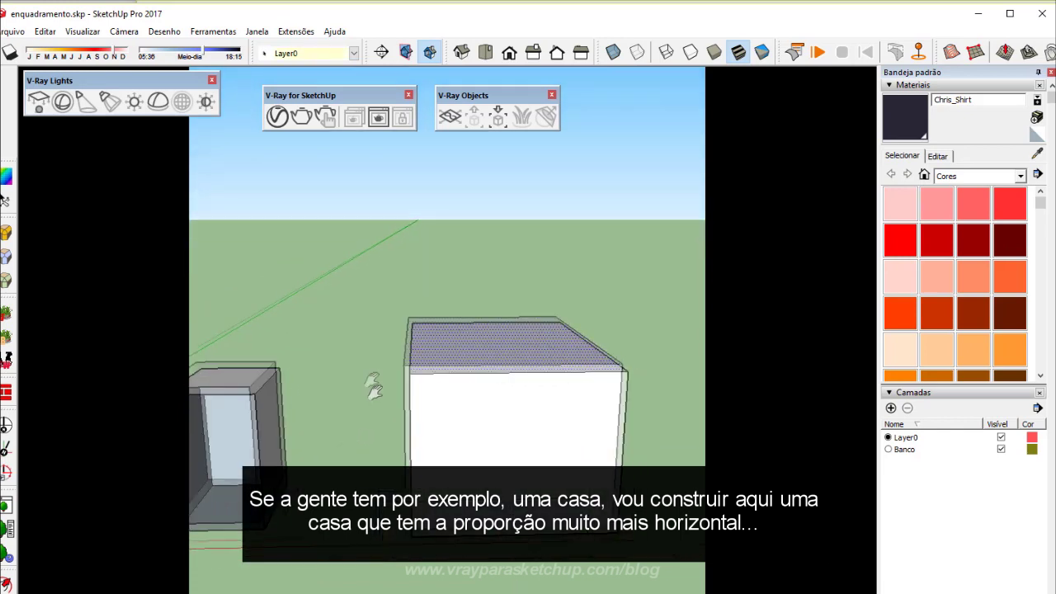
middle_click_drag(371, 389, 349, 466)
left_click_drag(348, 462, 578, 462)
mouse_move(578, 462)
middle_mouse_down()
mouse_move(431, 401)
mouse_move(309, 468)
middle_mouse_up()
middle_click_drag(388, 256, 431, 252)
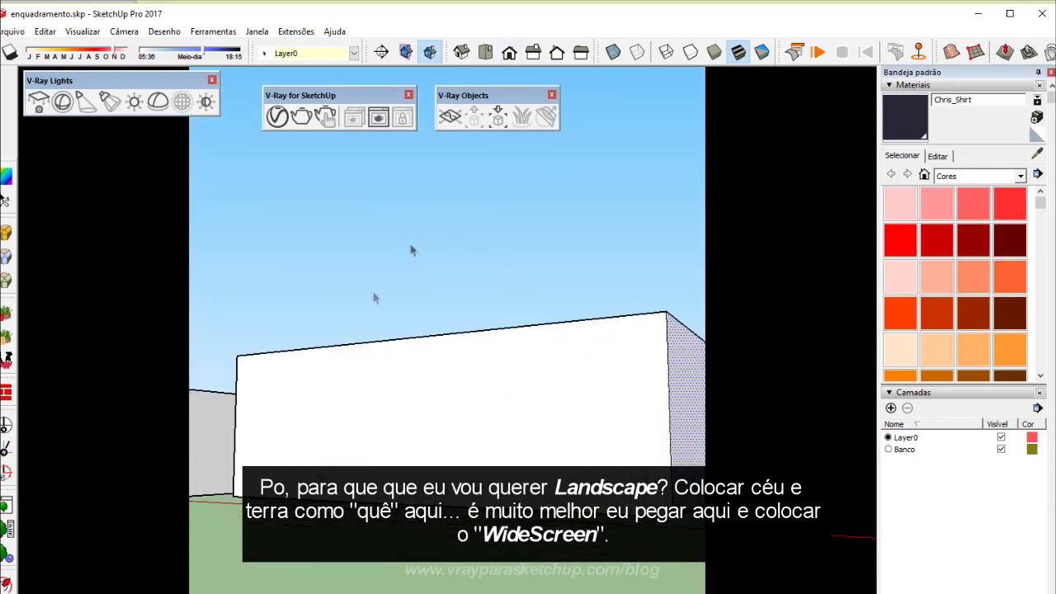
middle_click_drag(376, 299, 404, 314)
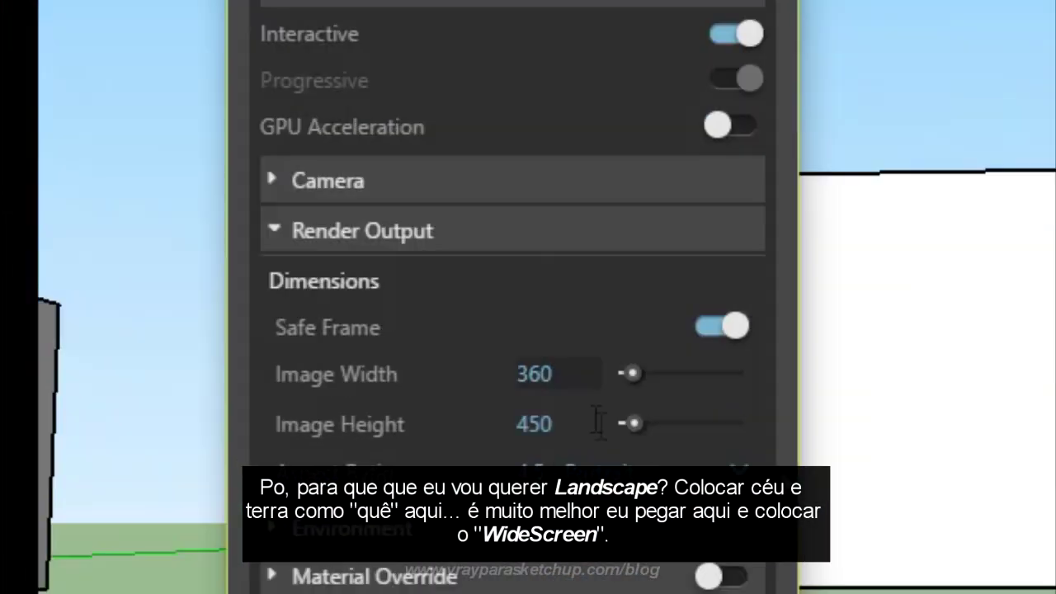
Pick 16:9 - Widescreen in Render Output, close the Asset Editor, and orbit around the block.
left_click(572, 267)
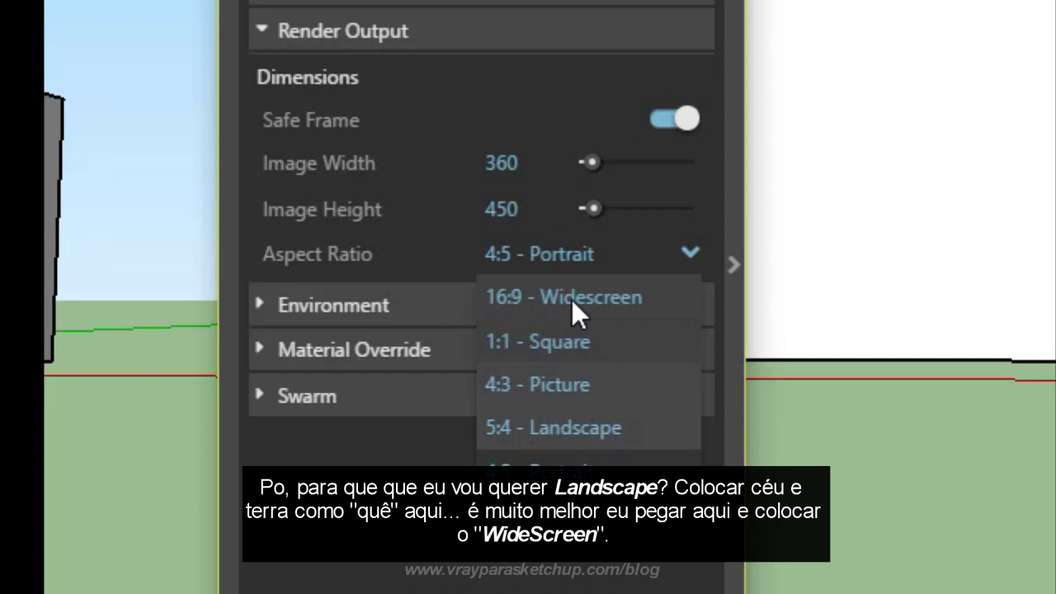
left_click(572, 300)
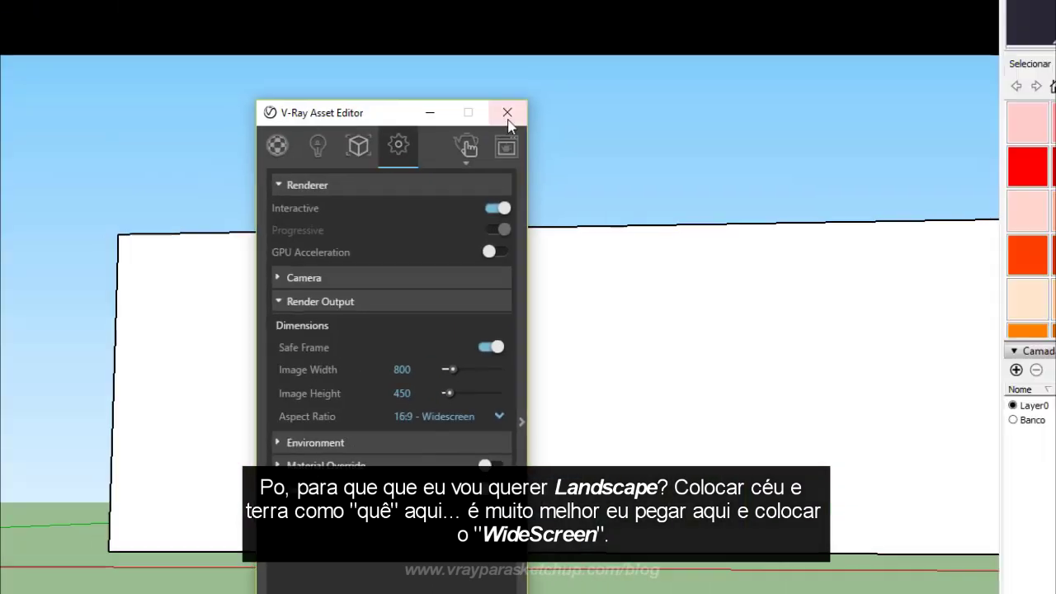
left_click(507, 112)
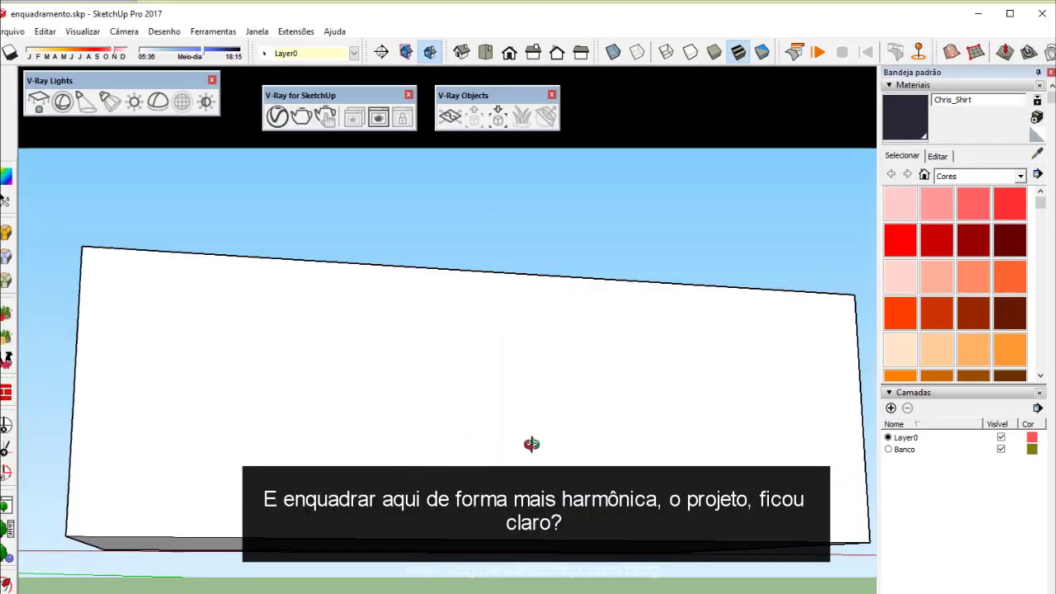
middle_click_drag(528, 440, 527, 459)
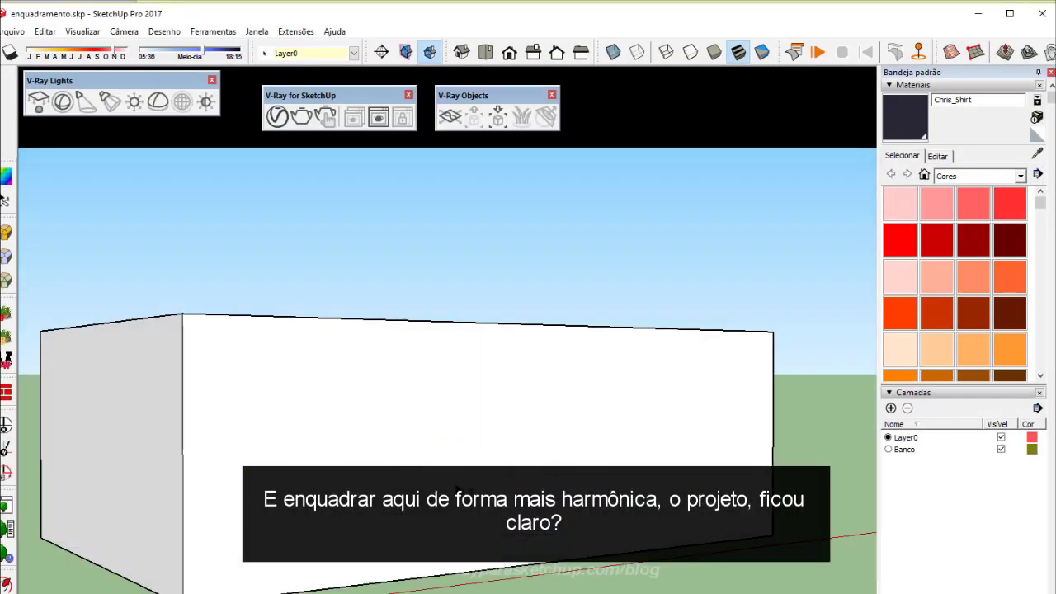
mouse_move(500, 453)
middle_mouse_down()
mouse_move(537, 438)
mouse_move(346, 473)
middle_mouse_up()
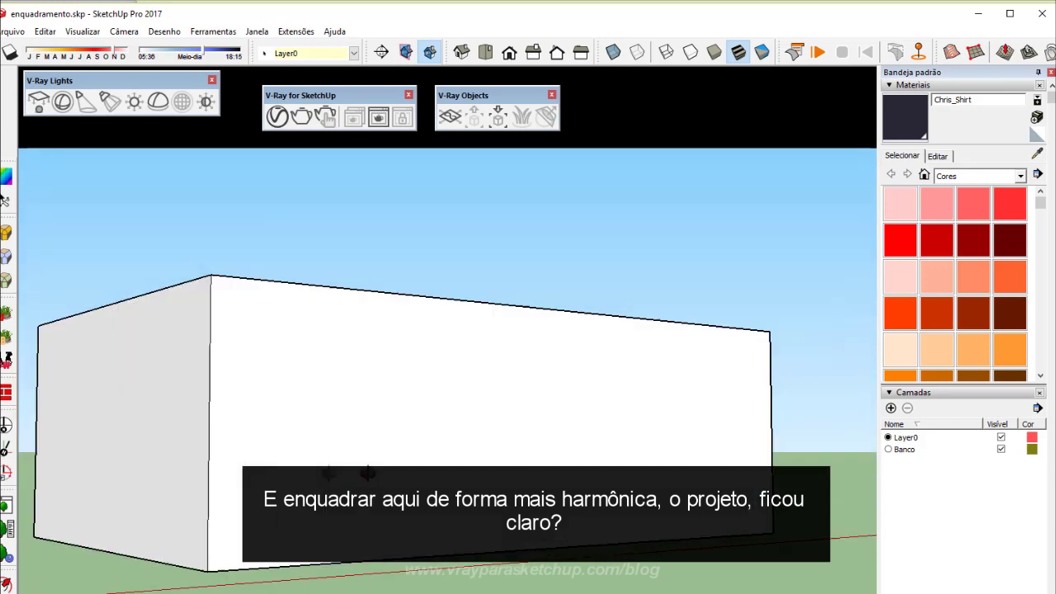
scroll(481, 426, "up", 5)
scroll(334, 400, "up", 5)
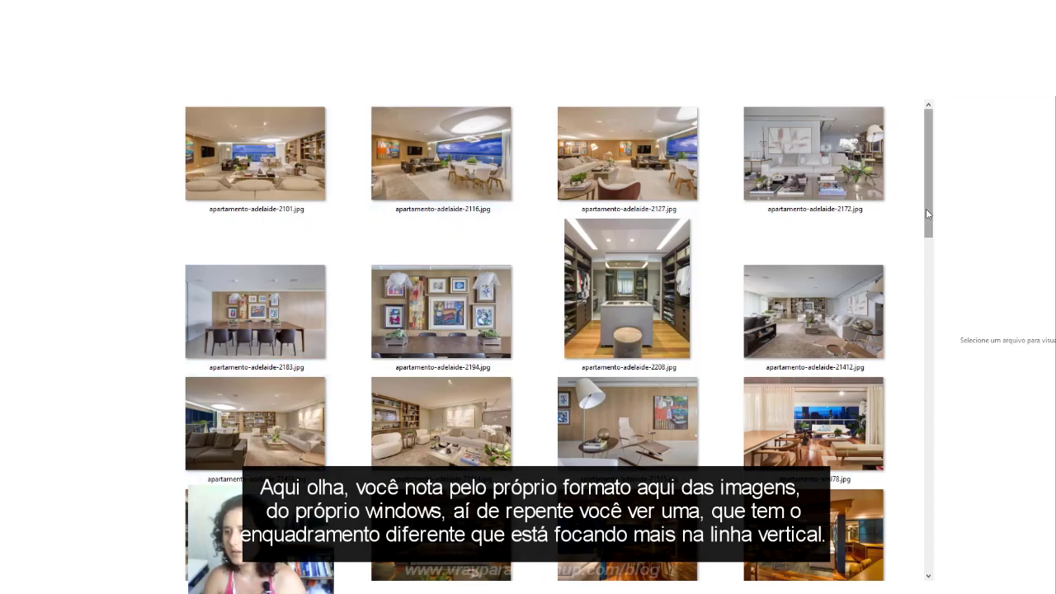
scroll(926, 213, "down", 3)
left_click(254, 407)
left_click(435, 406)
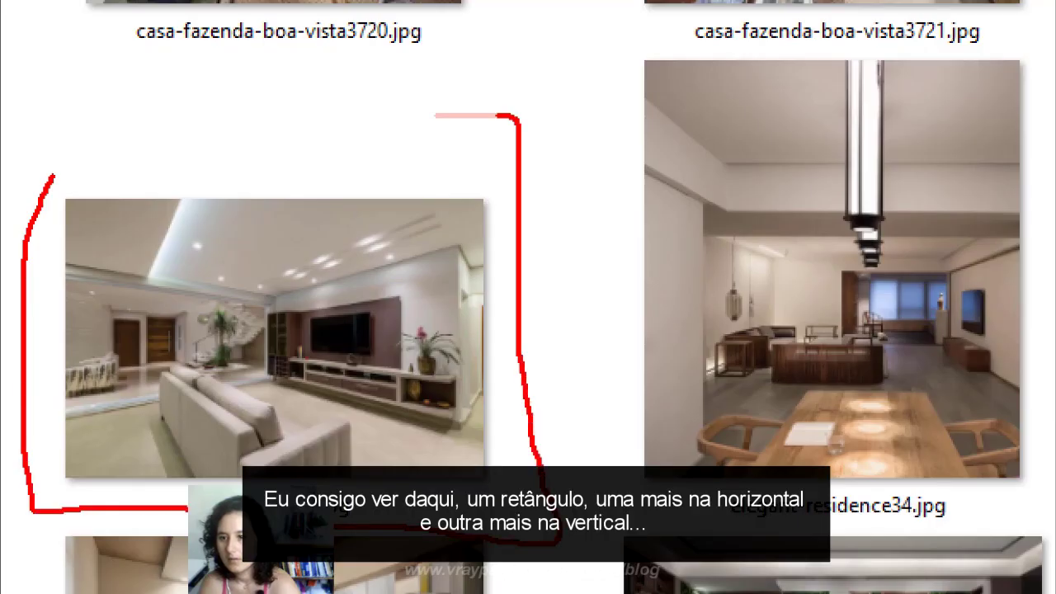
left_click_drag(435, 116, 76, 130)
mouse_move(616, 33)
left_mouse_down()
mouse_move(614, 569)
mouse_move(1054, 532)
left_mouse_up()
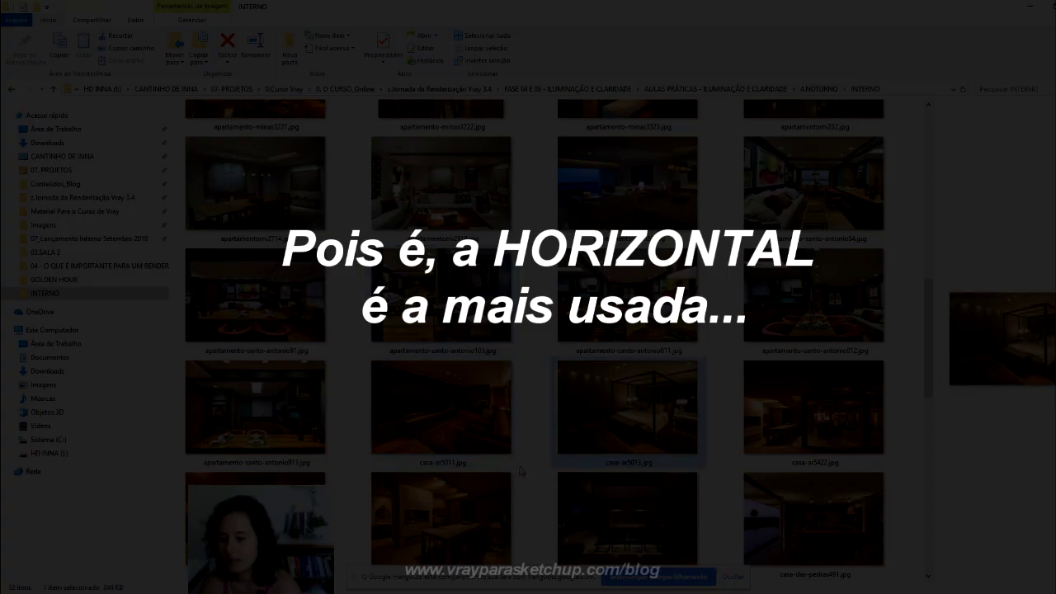
left_click(812, 231)
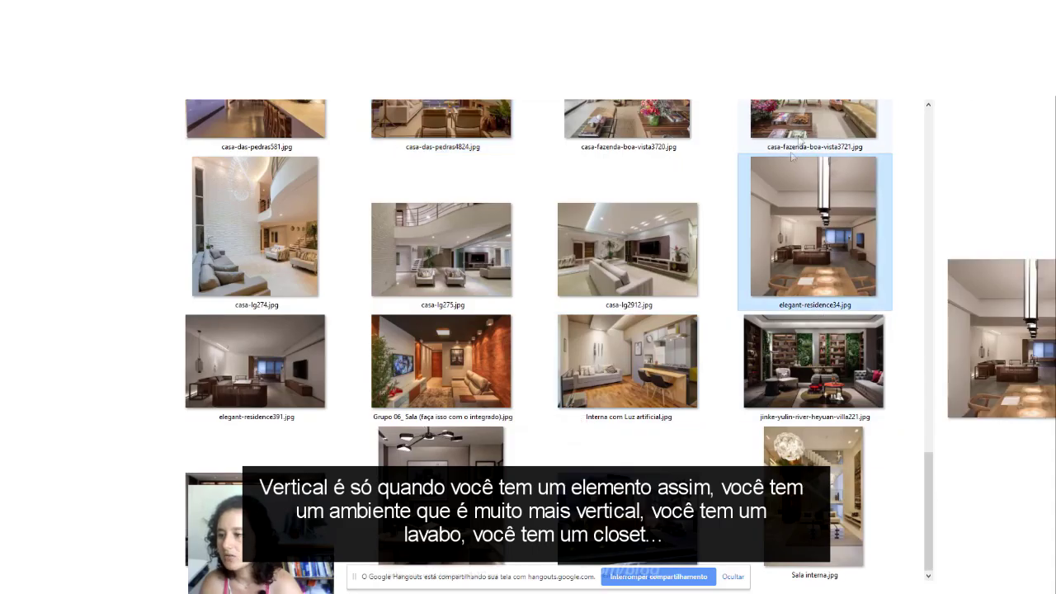
left_click(838, 493)
double_click(796, 520)
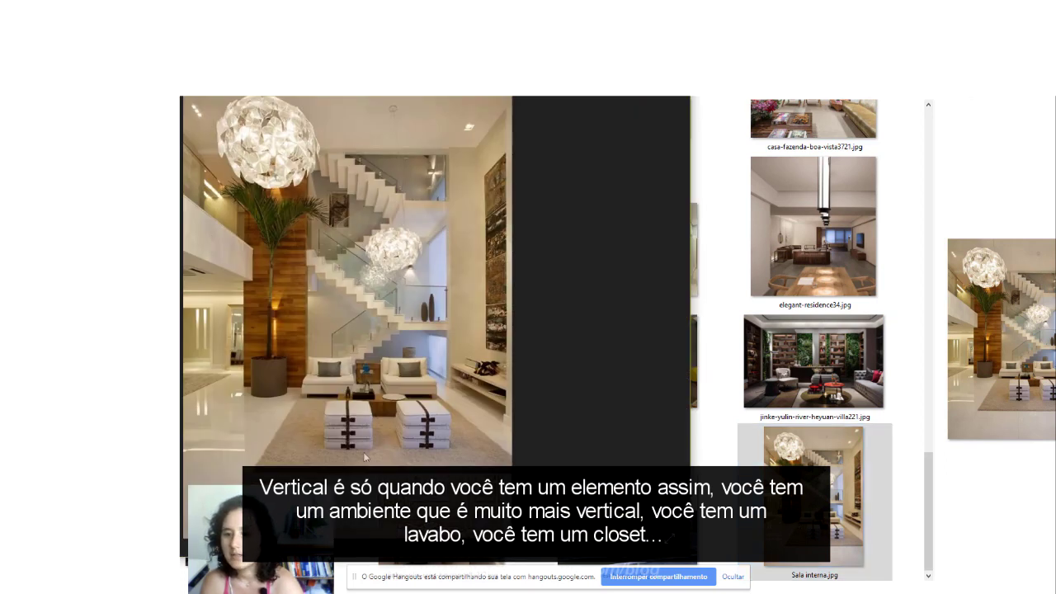
key("Left")
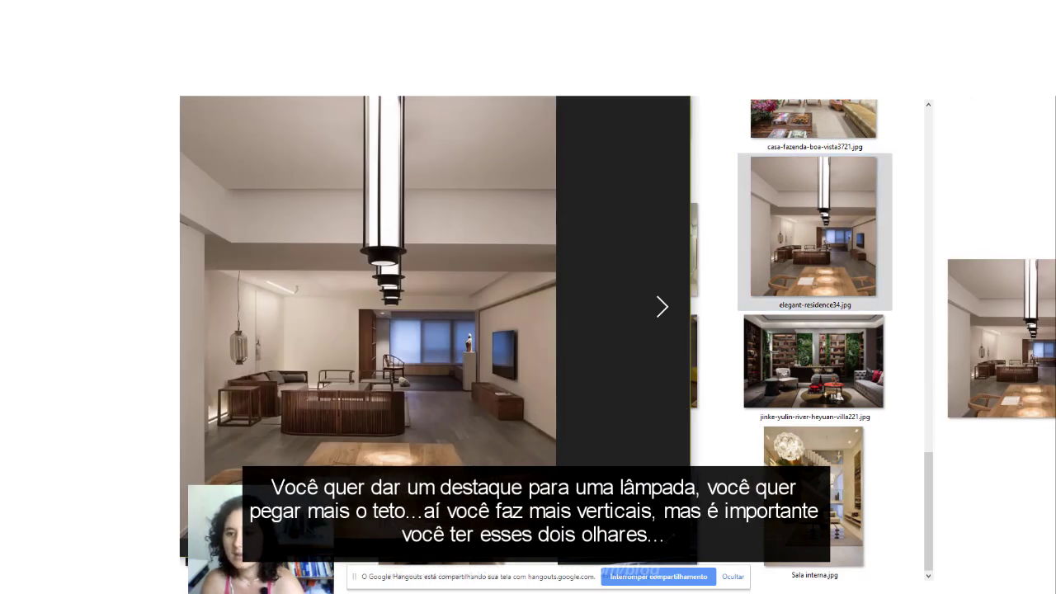
key("Escape")
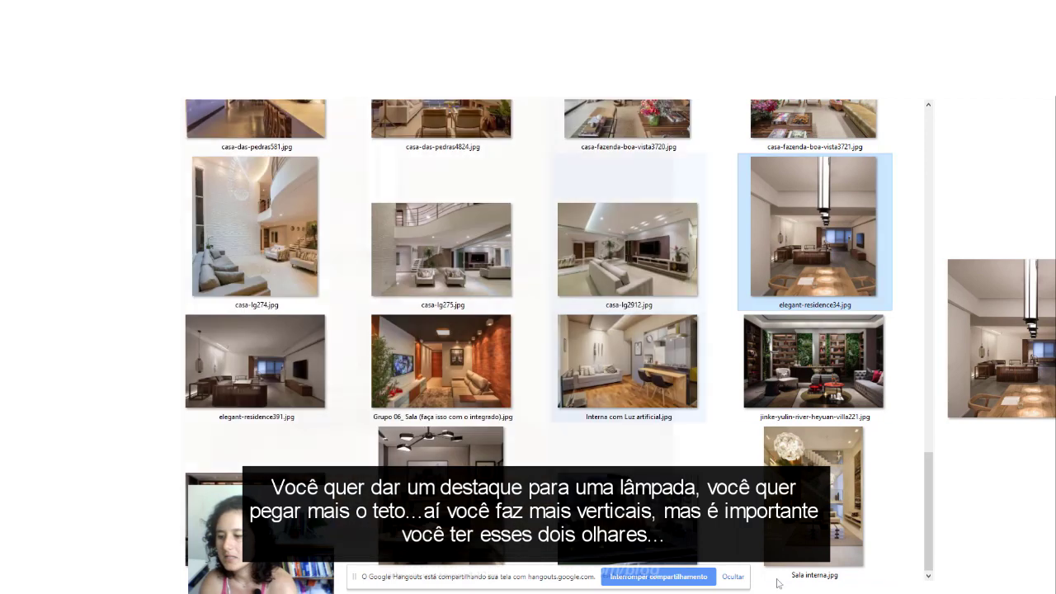
key("Home")
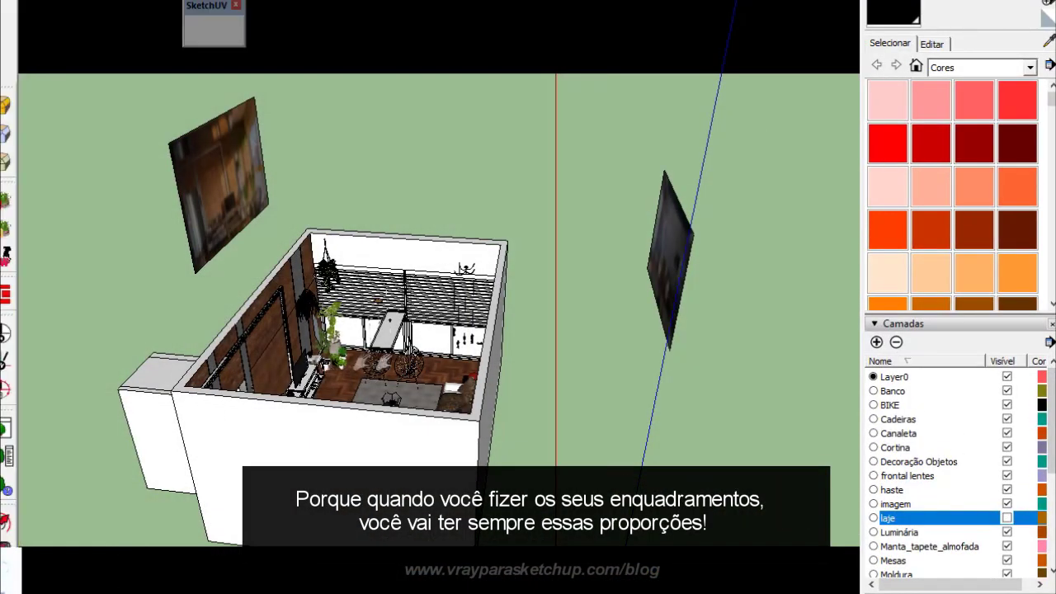
middle_click_drag(494, 272, 553, 305)
scroll(554, 306, "up", 5)
scroll(186, 182, "down", 5)
scroll(186, 182, "down", 3)
scroll(185, 182, "down", 3)
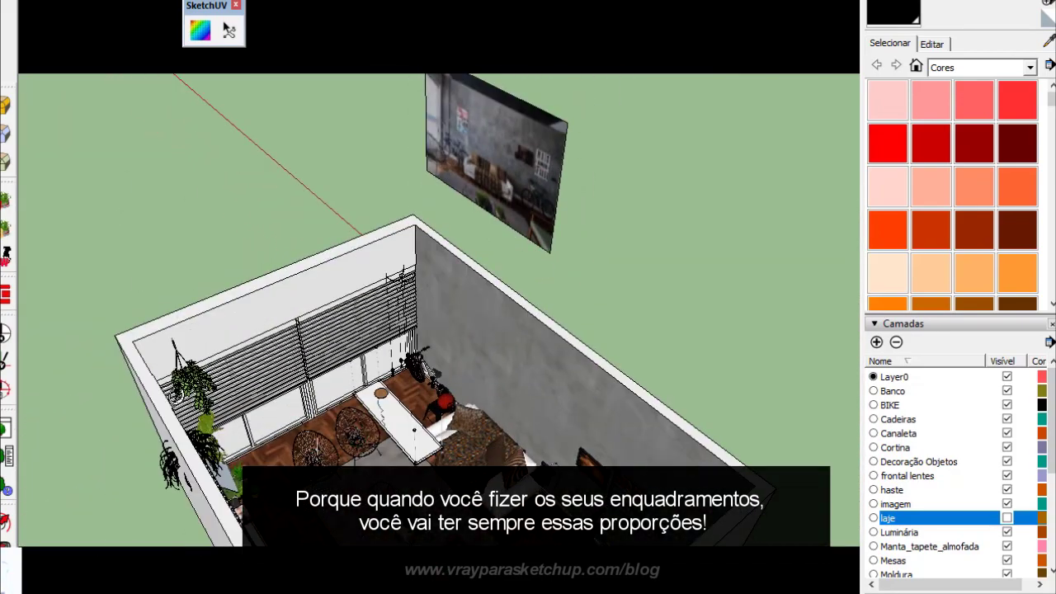